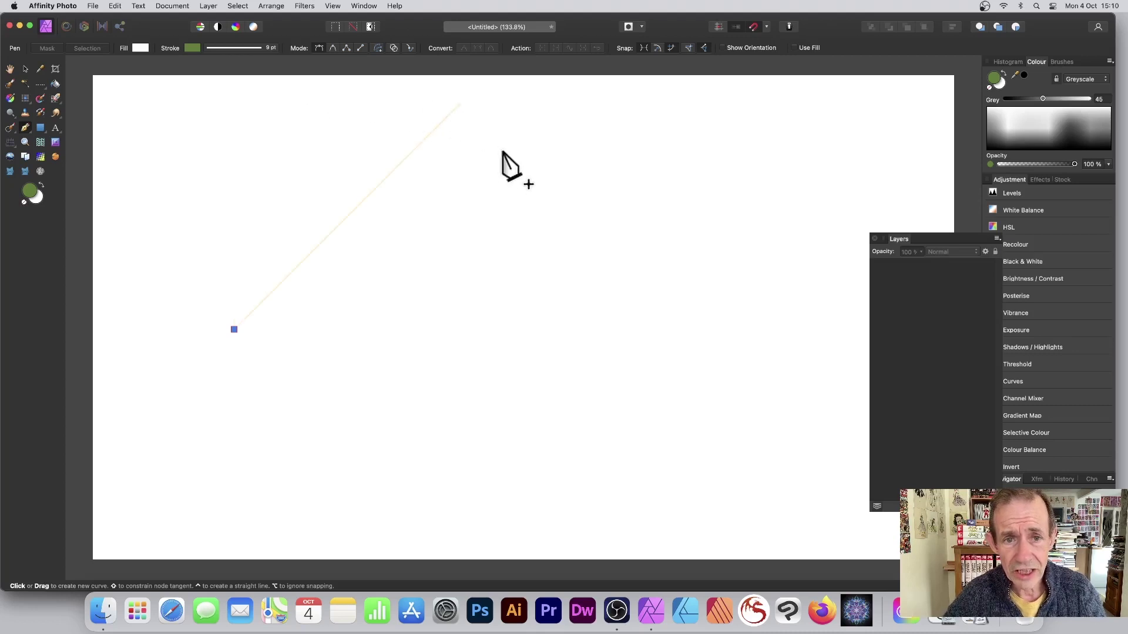
- Finish a straight 45-degree diagonal line with the Pen tool and move it slightly down and to the left
shift+click(465, 98)
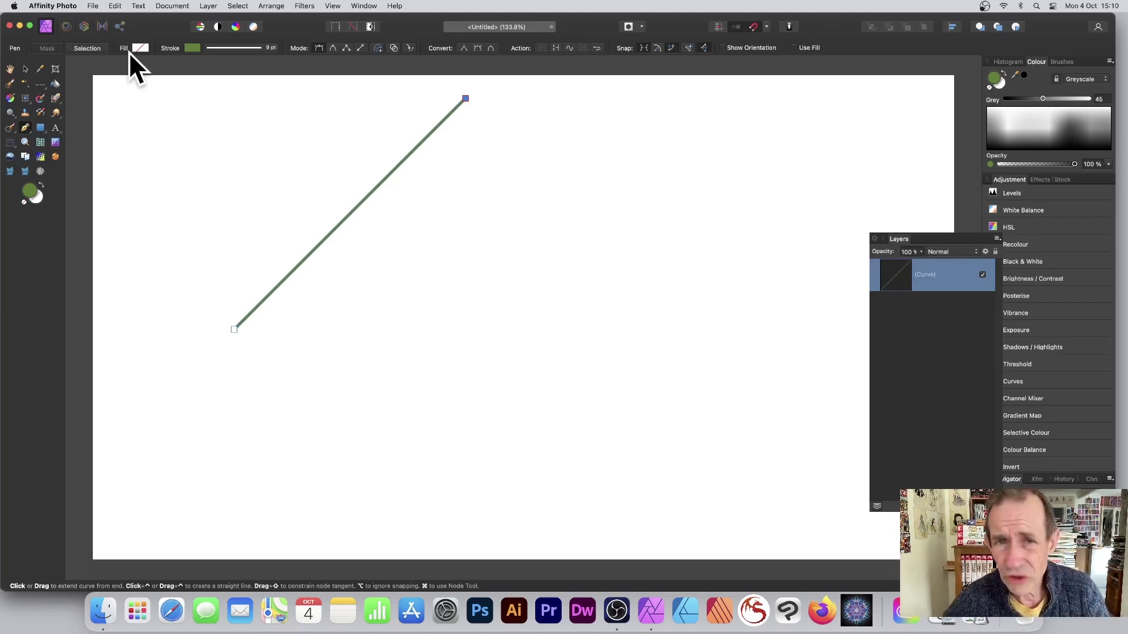
click(24, 69)
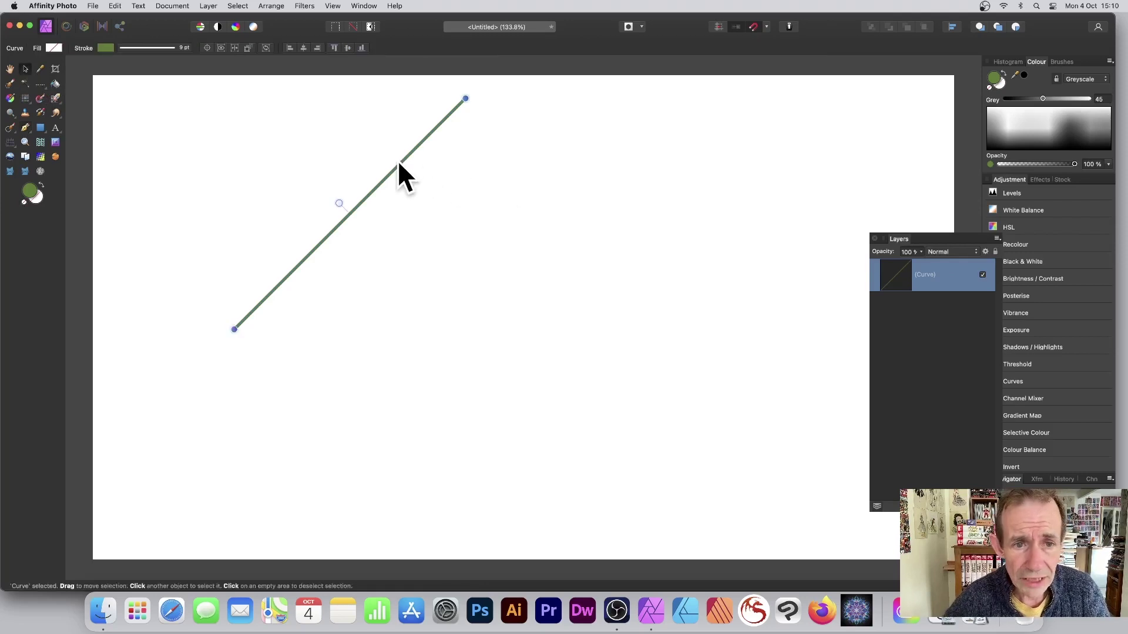
drag(397, 161, 353, 189)
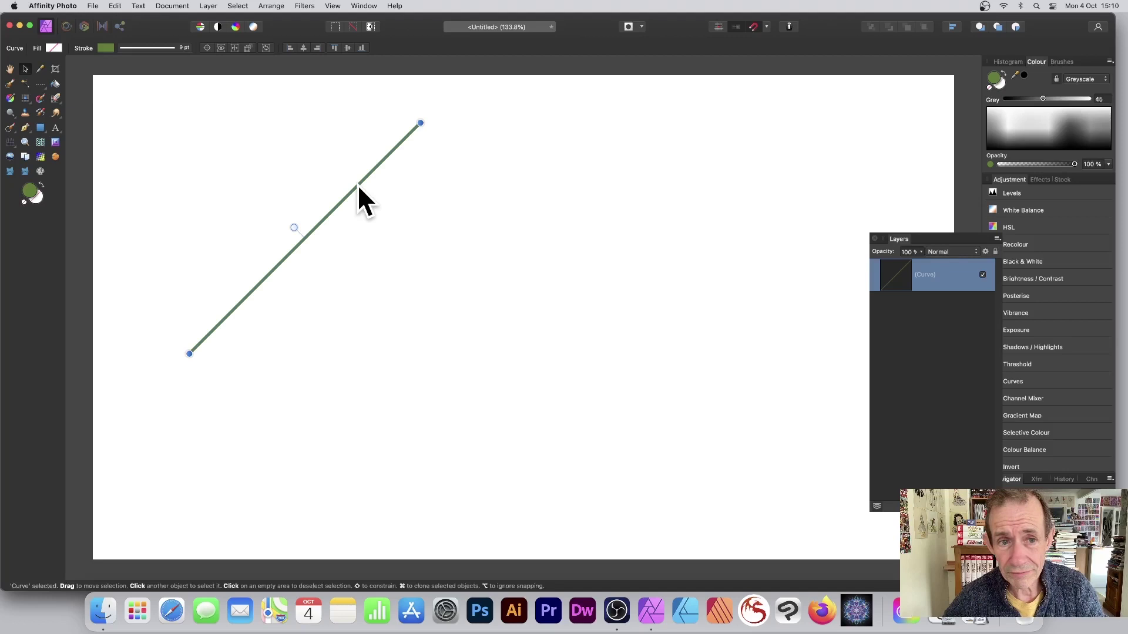
- Duplicate the line with a small offset right and down, and repeat that duplicate transform until there are 47 evenly spaced parallel lines
drag(355, 188, 366, 188)
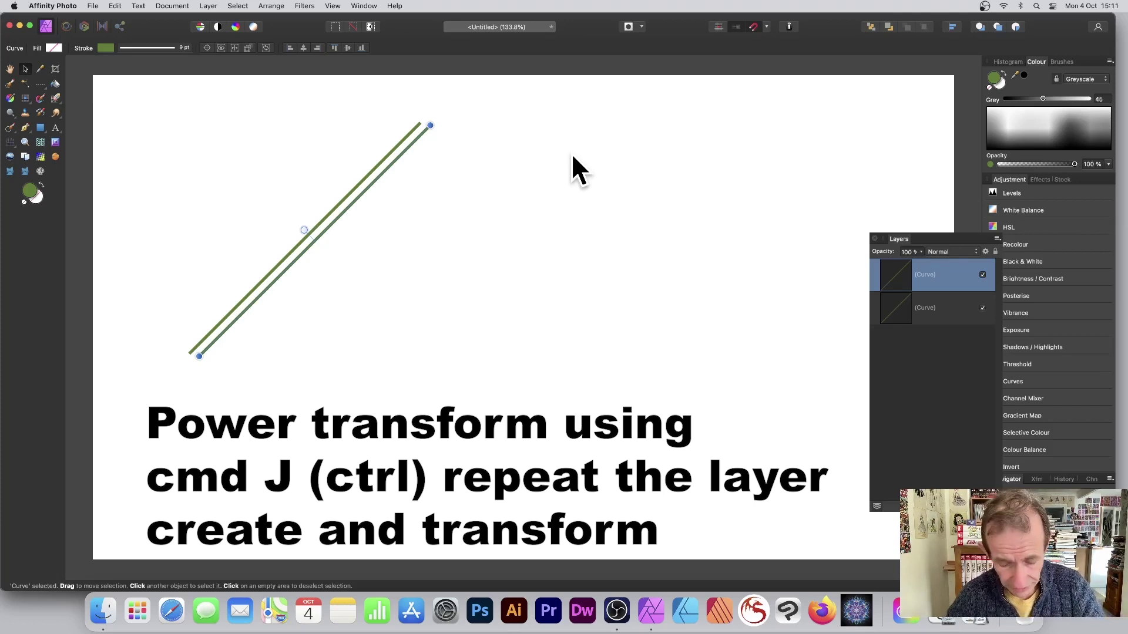
key(super+j)
key(super+j)
key(super+j)
key(super+j)
key(super+j)
key(super+j)
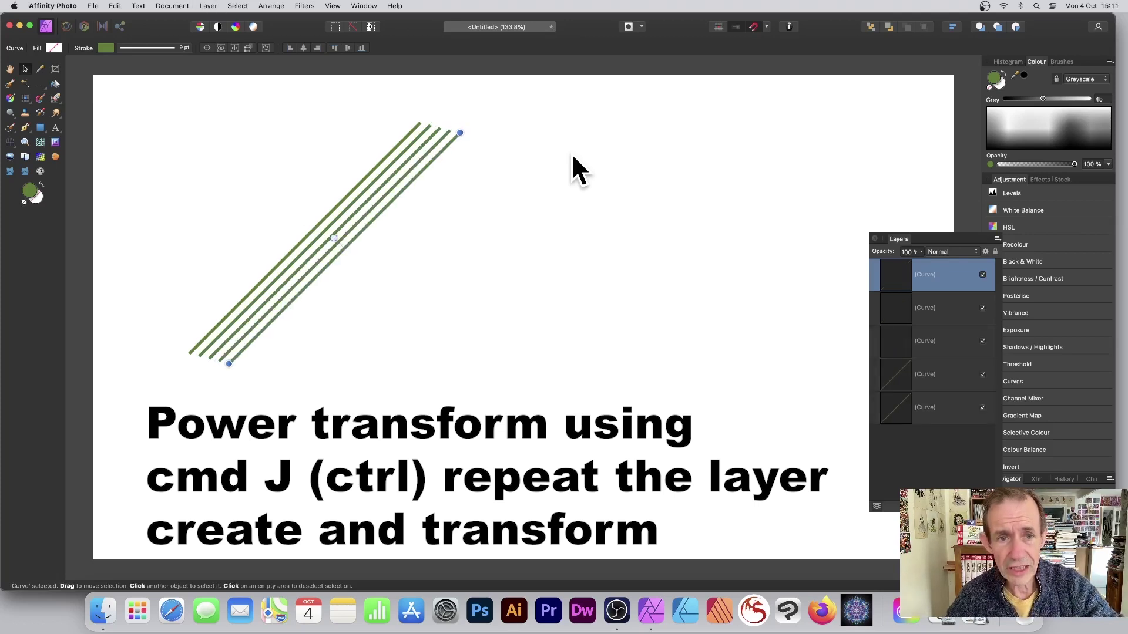
key(super+j)
key(super+j)
key(super+j)
key(super+j)
key(super+j)
key(super+j)
key(super+j)
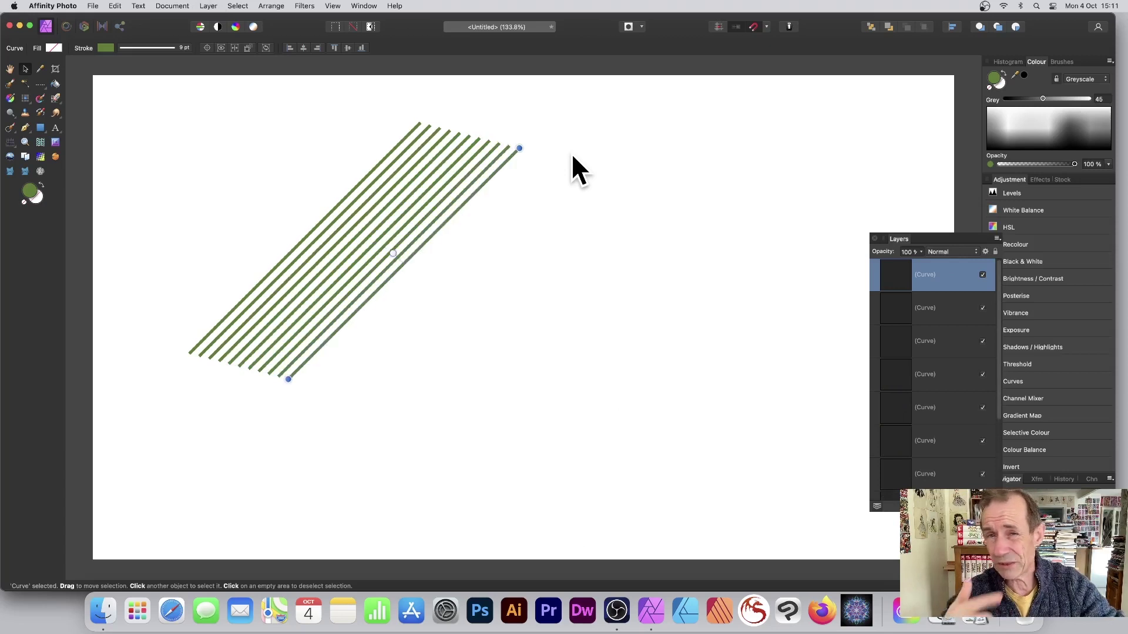
key(super+j)
key(super+j)
key(super+j)
key(super+j)
key(super+j)
key(super+j)
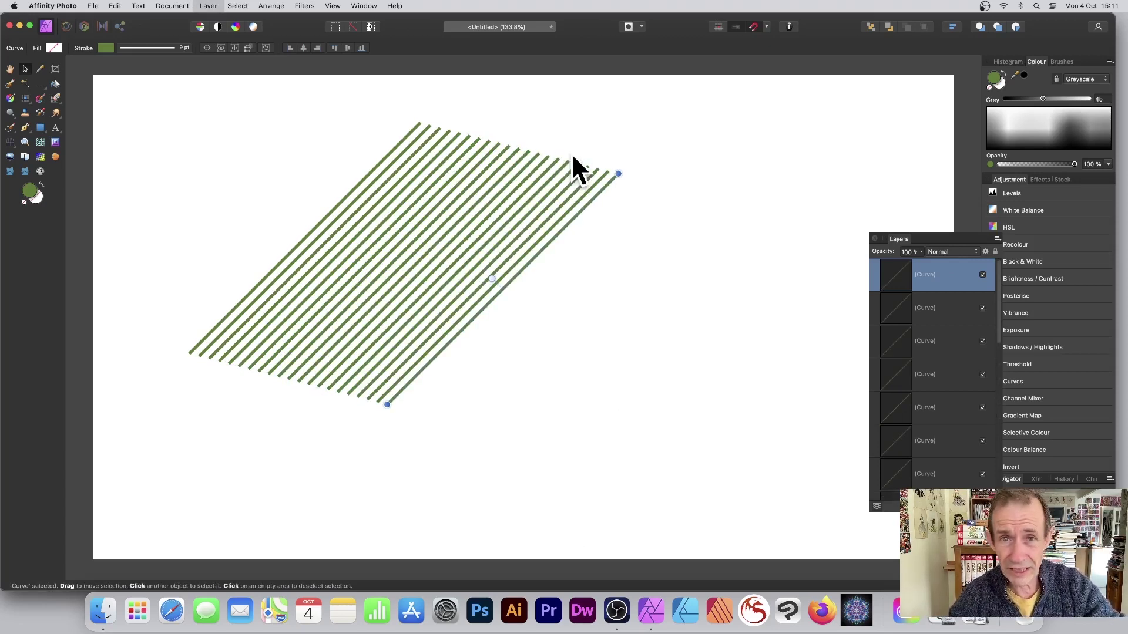
key(super+j)
key(super+j)
key(super+j)
key(super+j)
key(super+j)
key(super+j)
key(super+j)
key(super+j)
key(super+j)
key(super+j)
key(super+j)
key(super+j)
key(super+j)
key(super+j)
key(super+j)
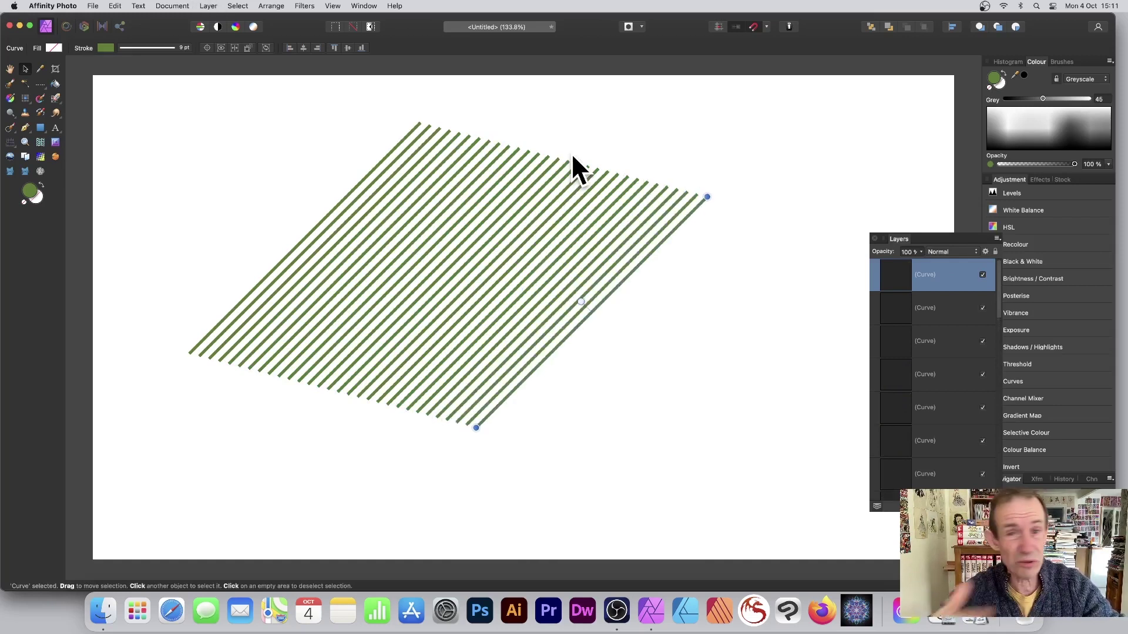
key(super+j)
key(super+j)
key(super+j)
key(super+j)
key(super+j)
key(super+j)
key(super+j)
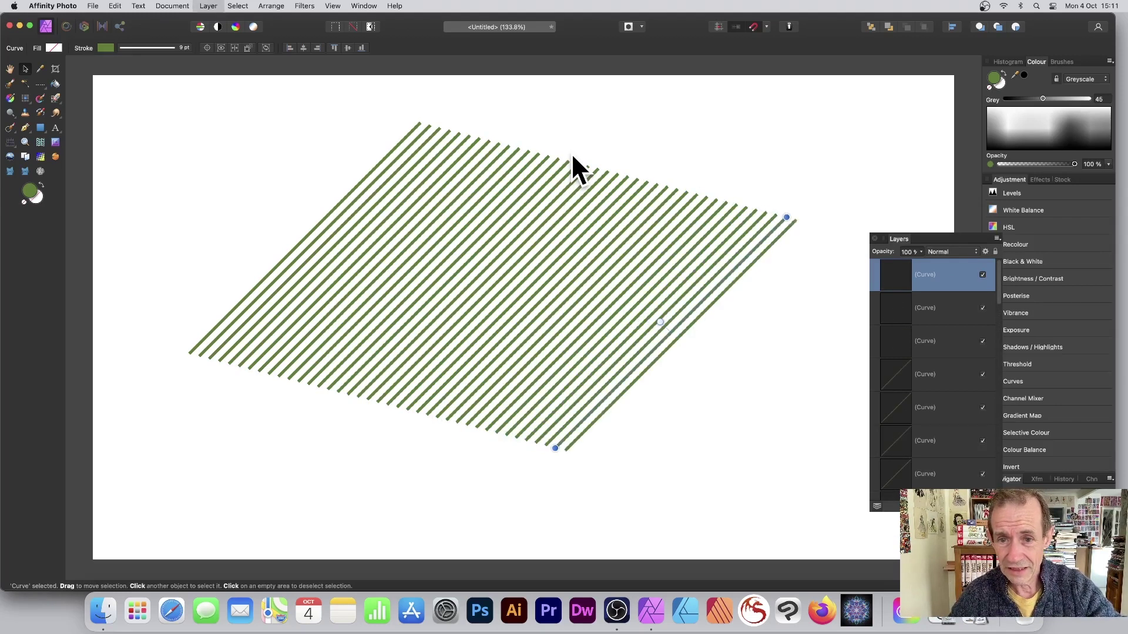
key(super+j)
key(super+j)
key(super+j)
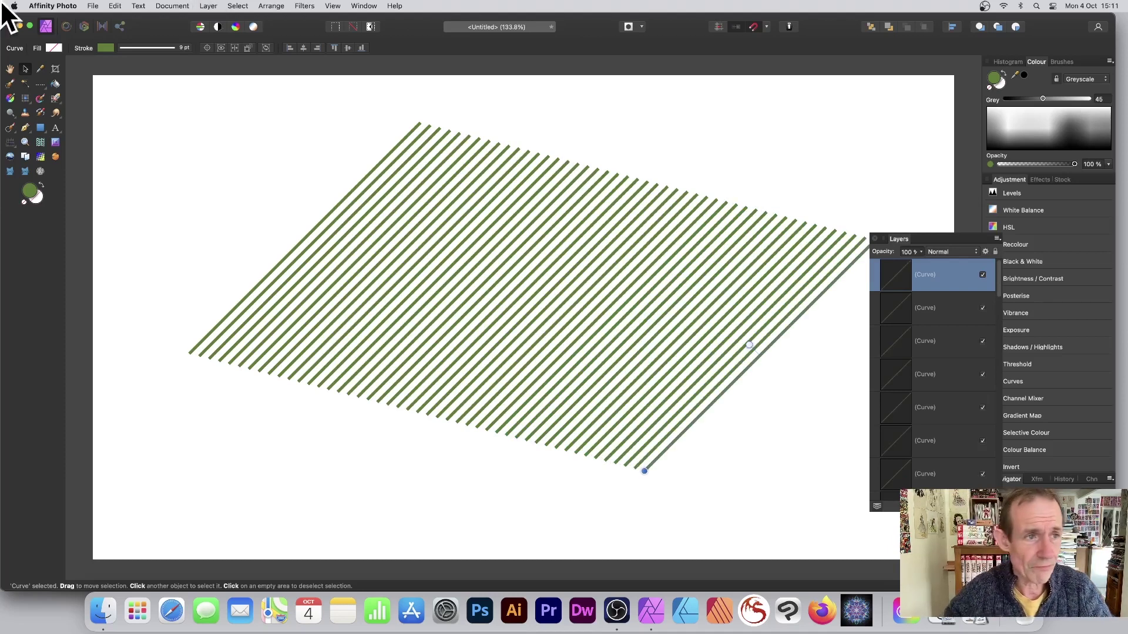
- Select all the parallel lines, shift them slightly left on the canvas, and group them, expanding the group to show its curves
drag(160, 93, 911, 512)
drag(706, 263, 664, 262)
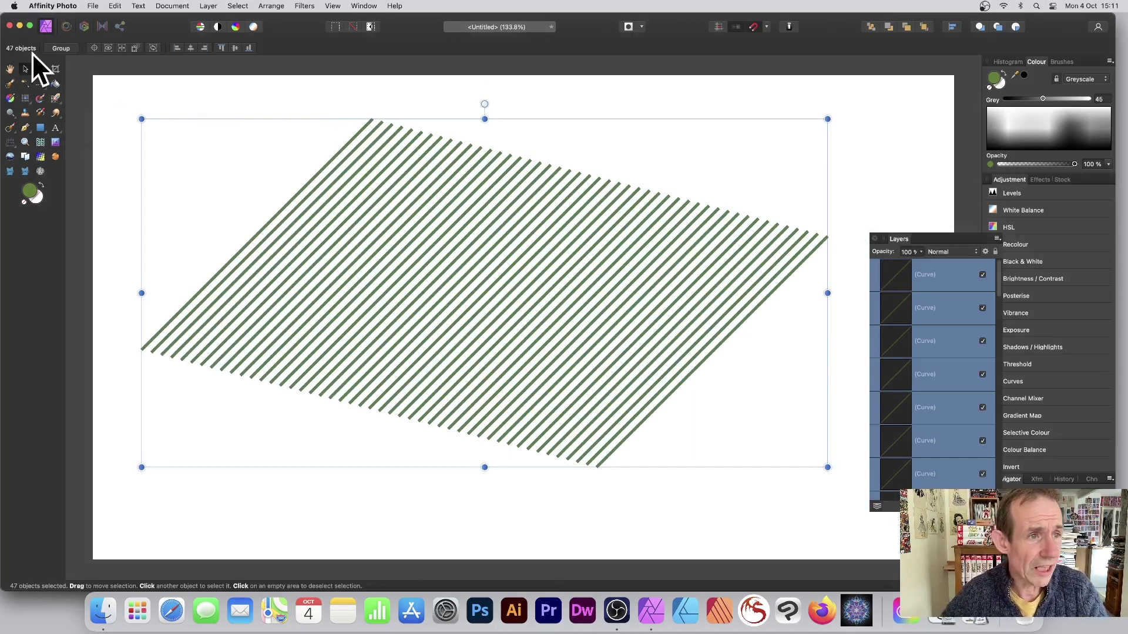
click(65, 47)
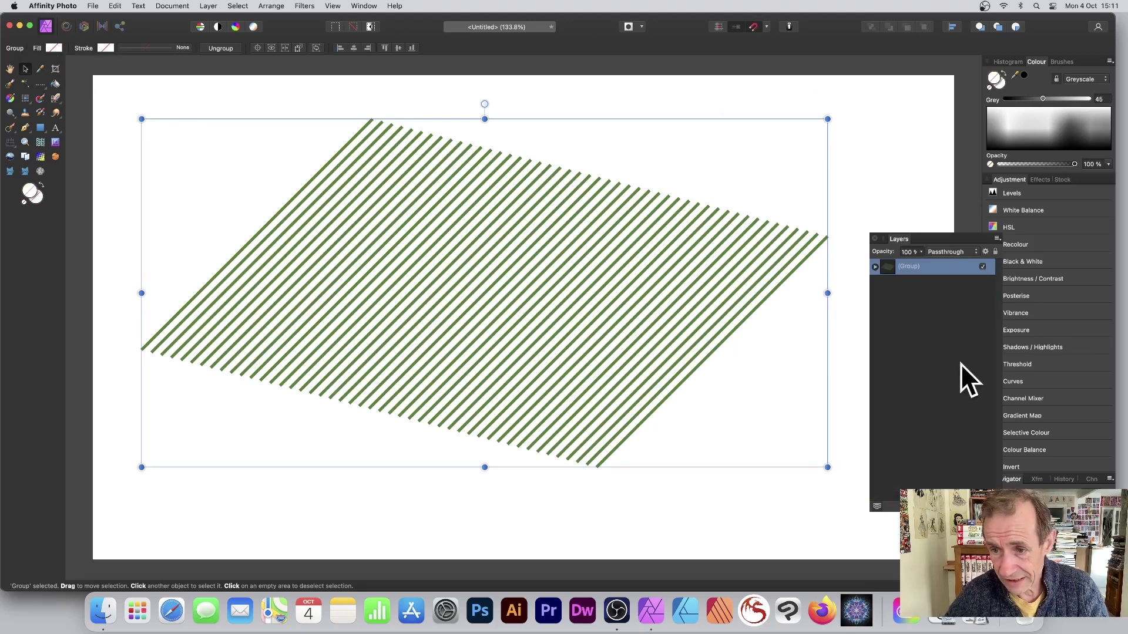
click(875, 267)
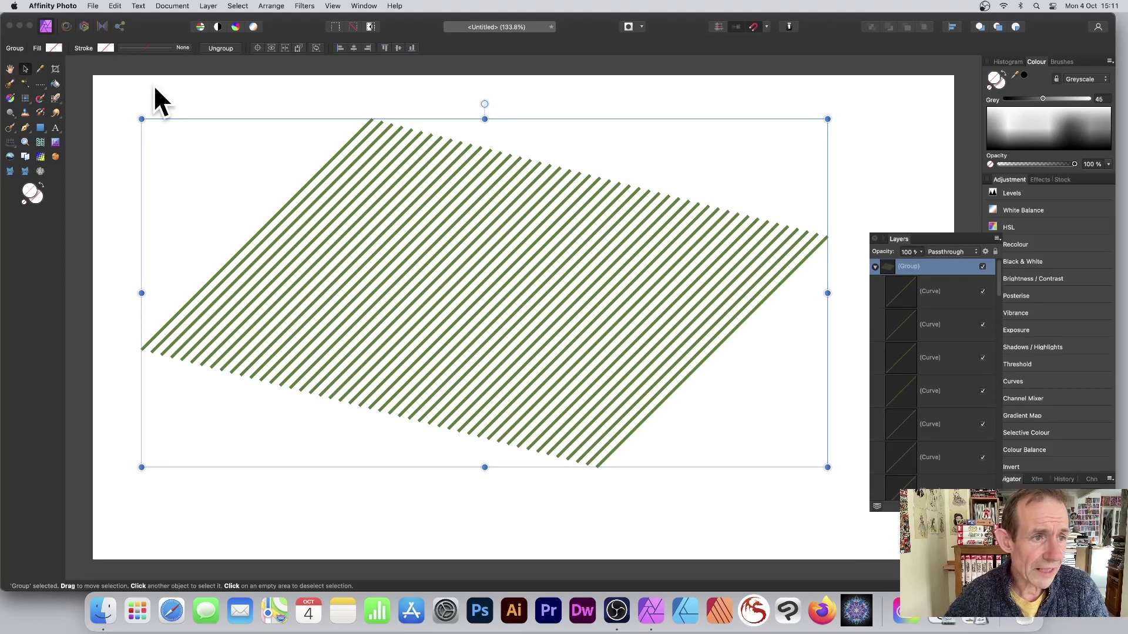
- Set the stroke width of all the grouped lines to 12 pt
click(24, 128)
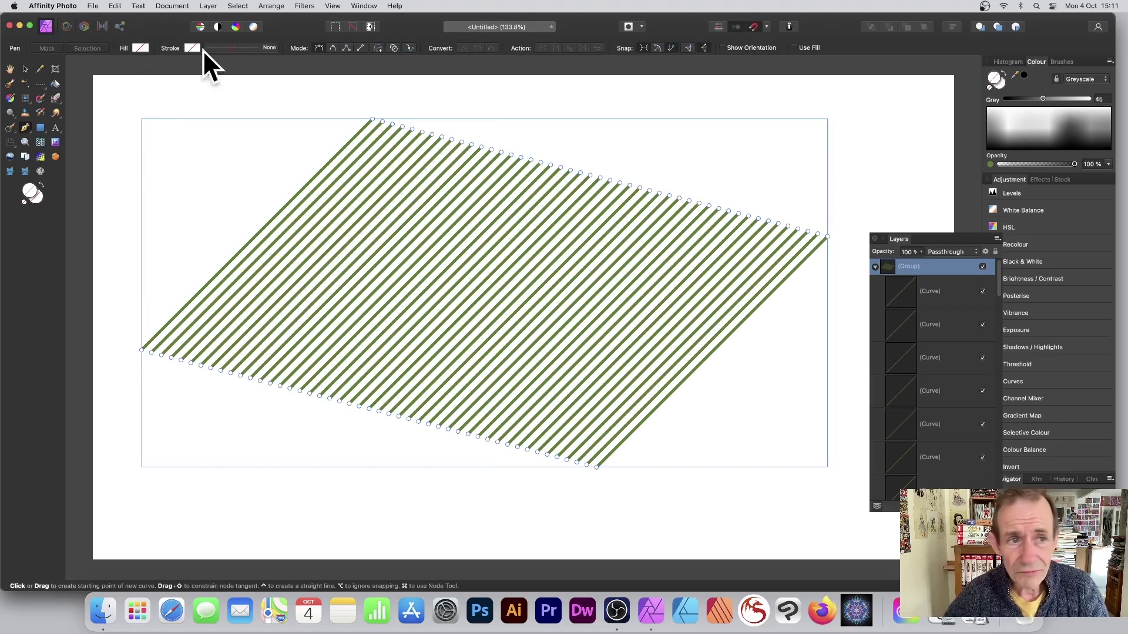
click(249, 47)
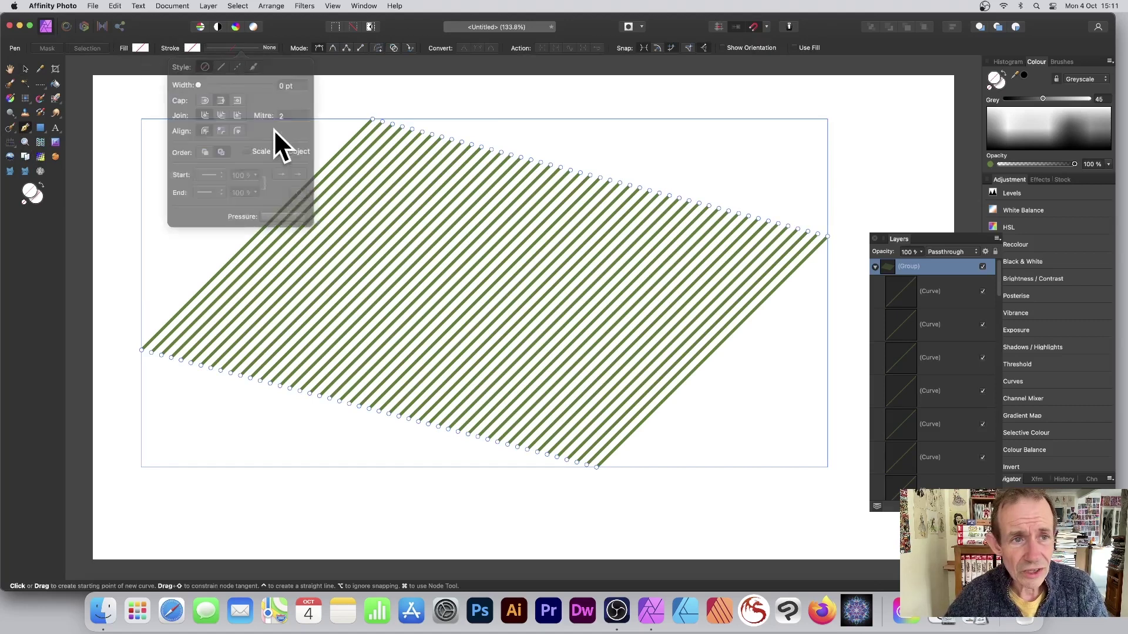
drag(207, 79, 228, 78)
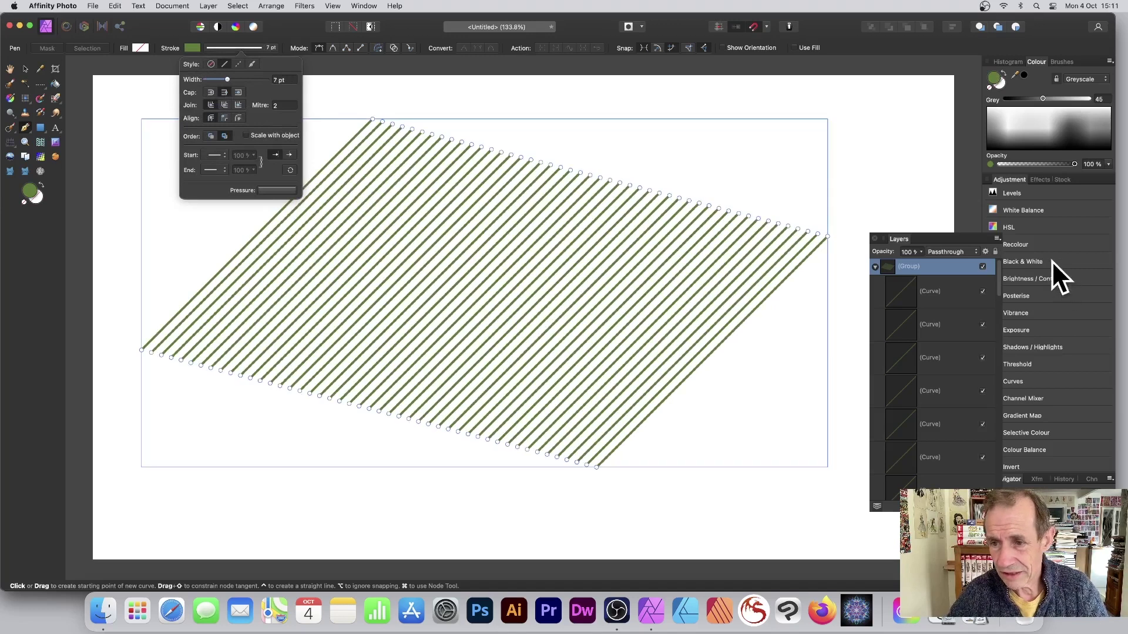
drag(227, 79, 232, 81)
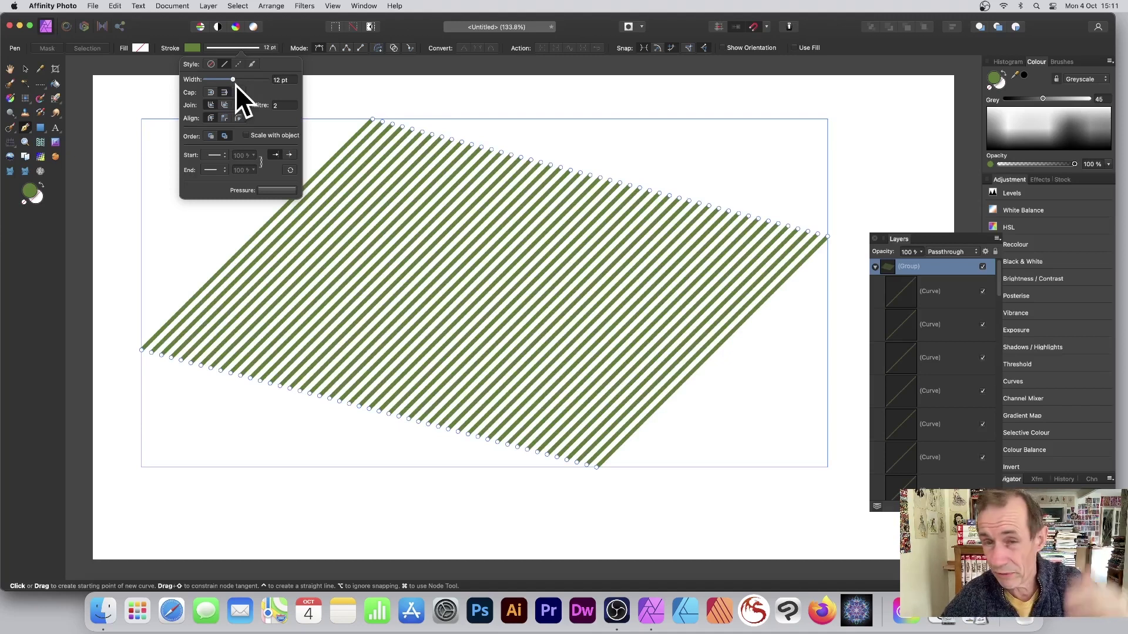
click(252, 46)
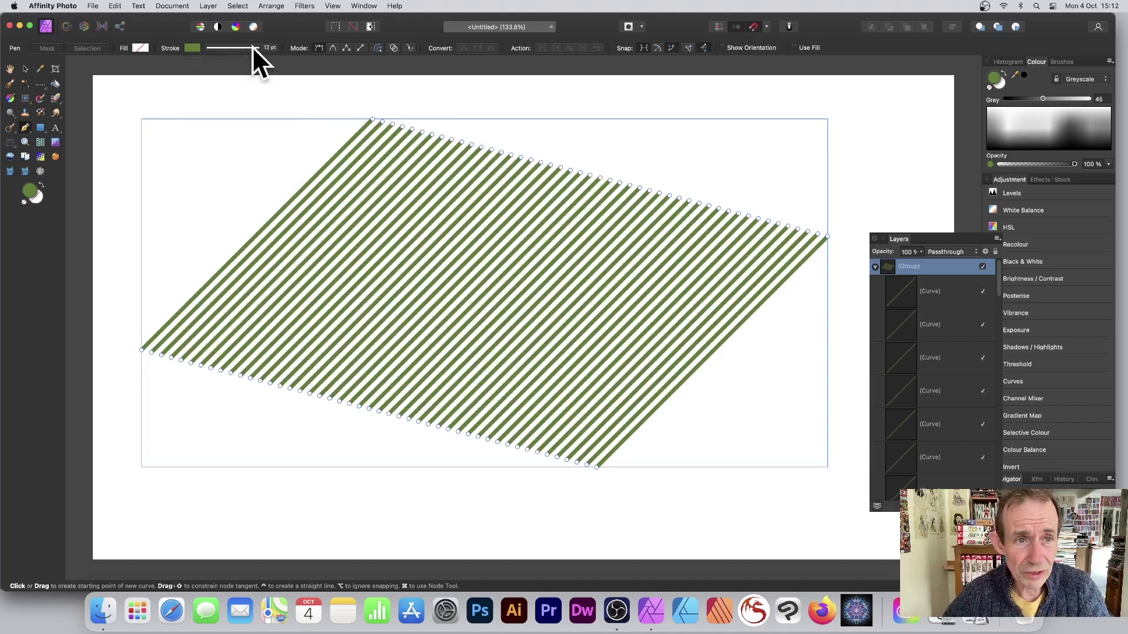
- Shape the lines' stroke pressure curve into two dips with a peak between them, and save it as a profile
click(253, 46)
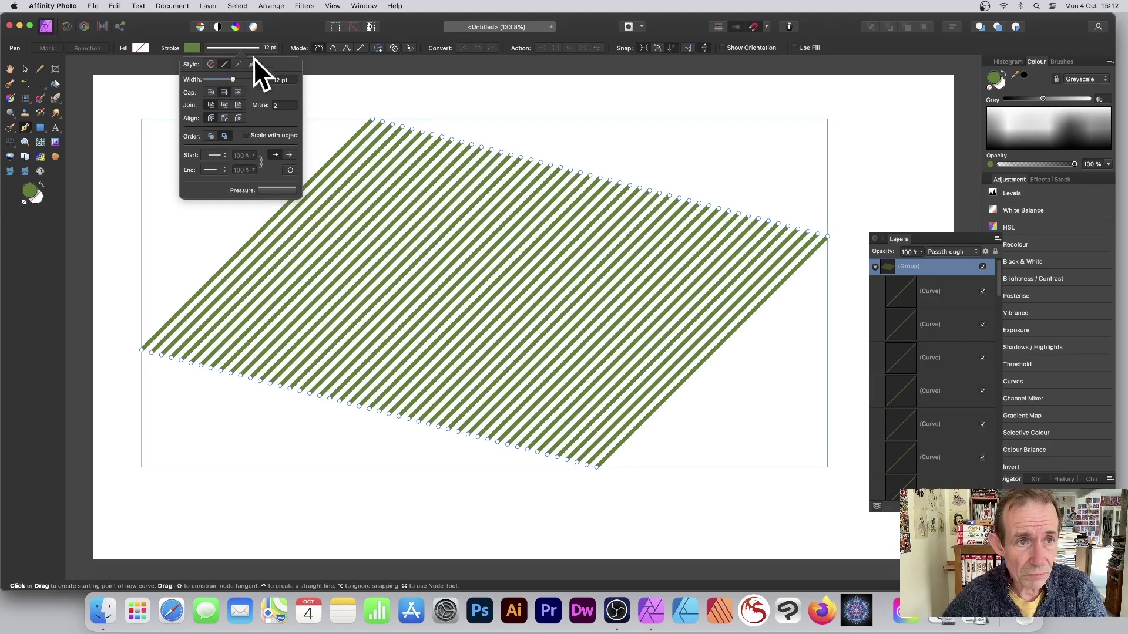
click(277, 189)
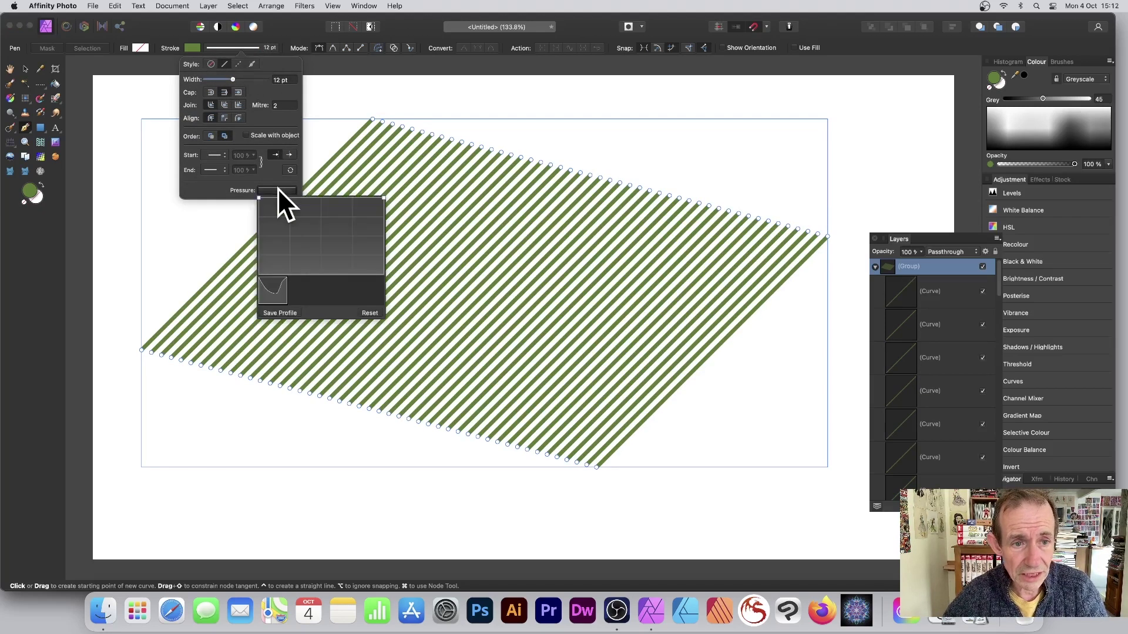
drag(290, 199, 286, 242)
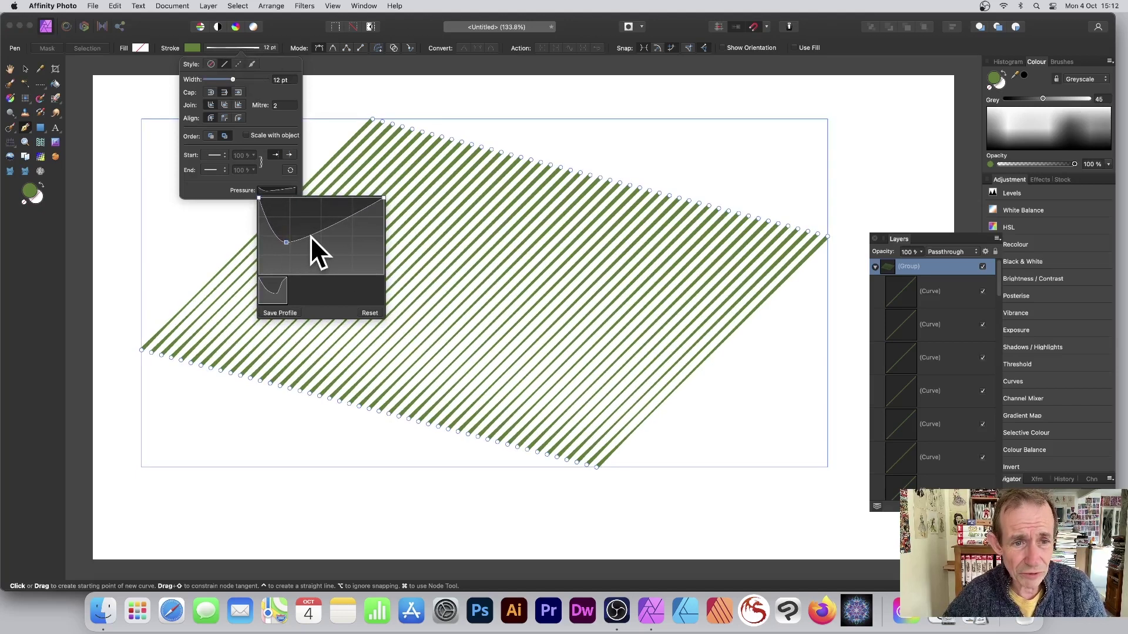
mouse_move(317, 232)
mouse_down()
mouse_move(316, 209)
mouse_move(336, 264)
mouse_up()
click(340, 203)
click(355, 235)
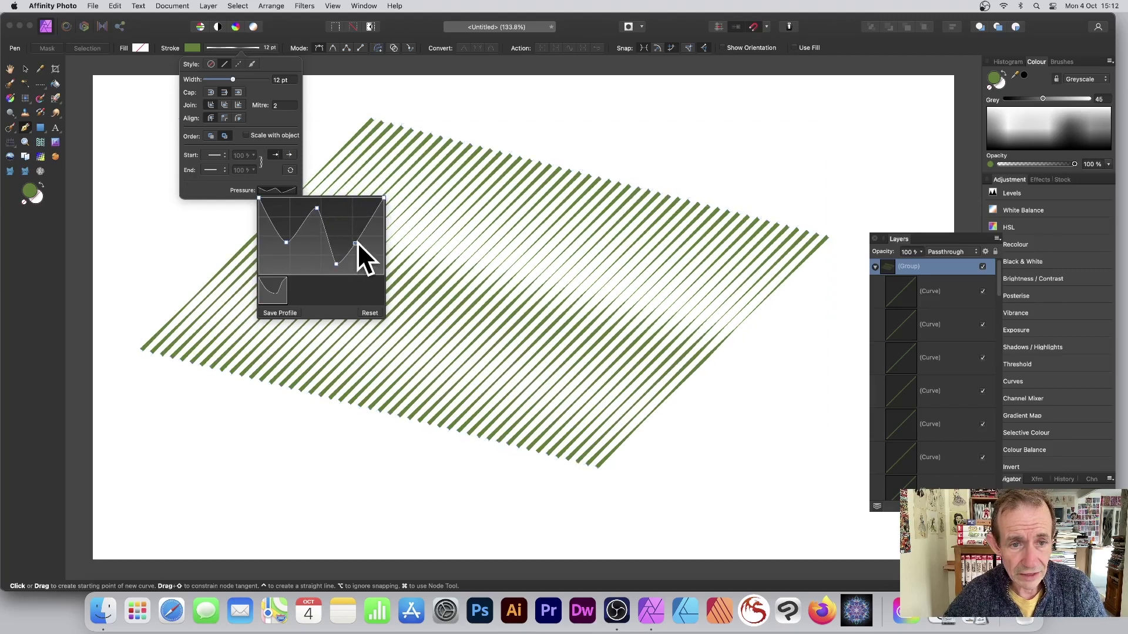
click(284, 312)
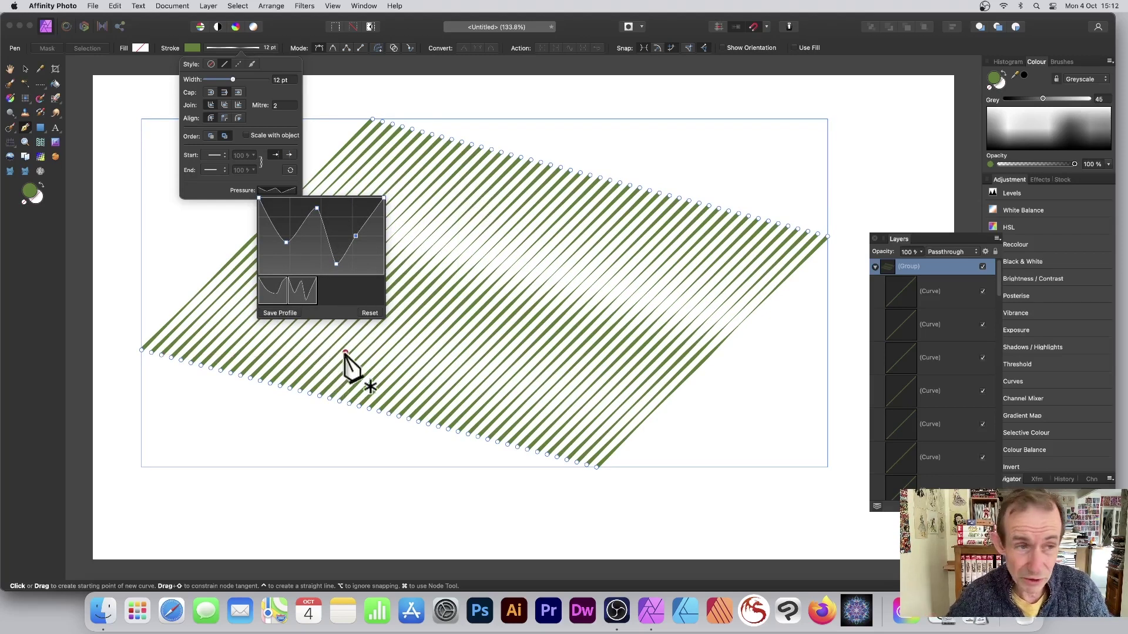
- Draw a white-filled rectangle with the Rectangle tool over the left and middle part of the line pattern
click(24, 69)
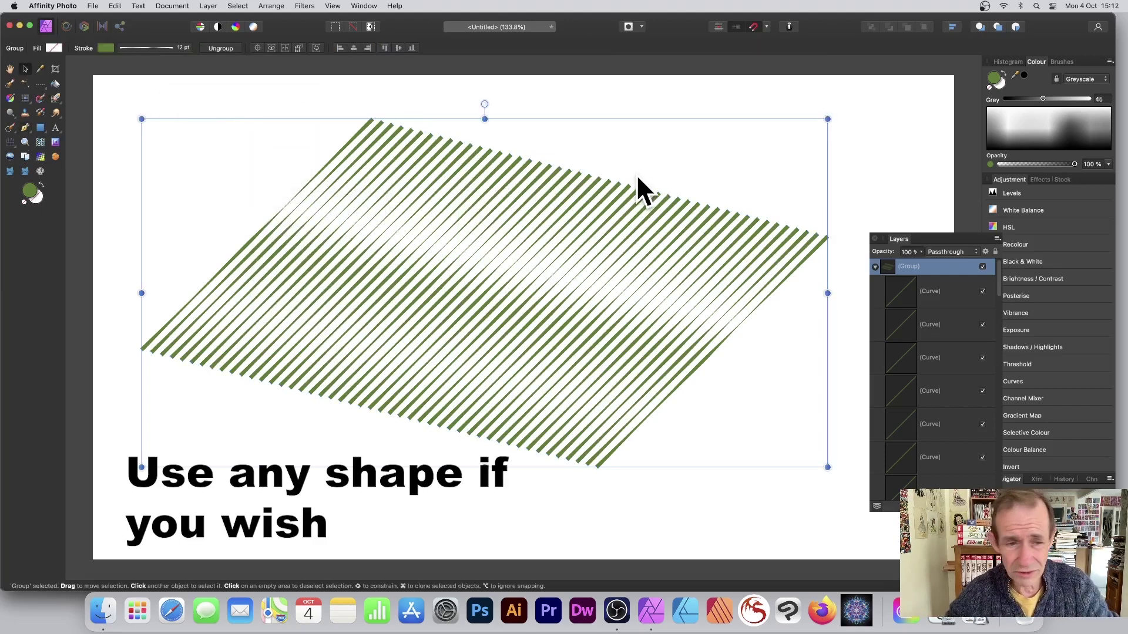
click(40, 127)
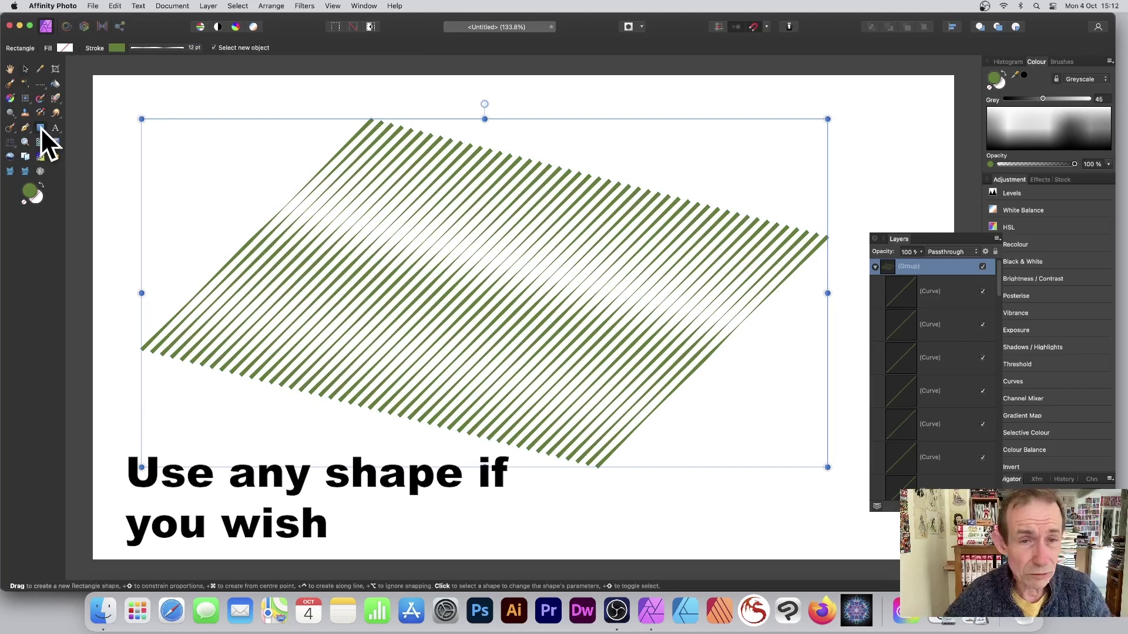
drag(282, 170, 582, 367)
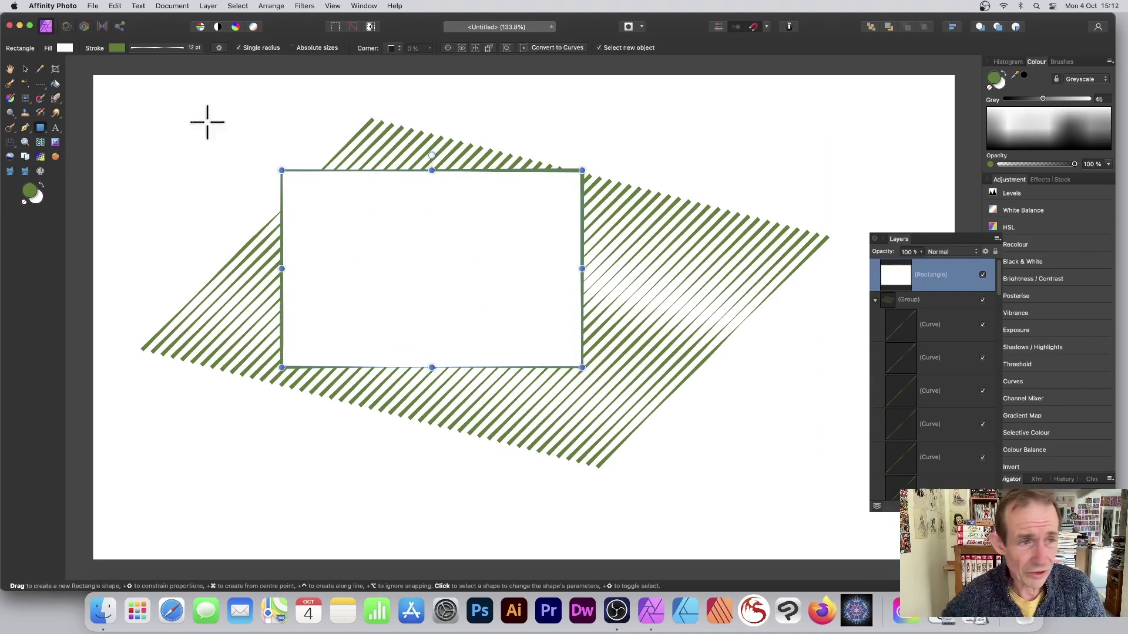
- Cut the line group out of the document and nudge the rectangle slightly up and to the left
click(26, 69)
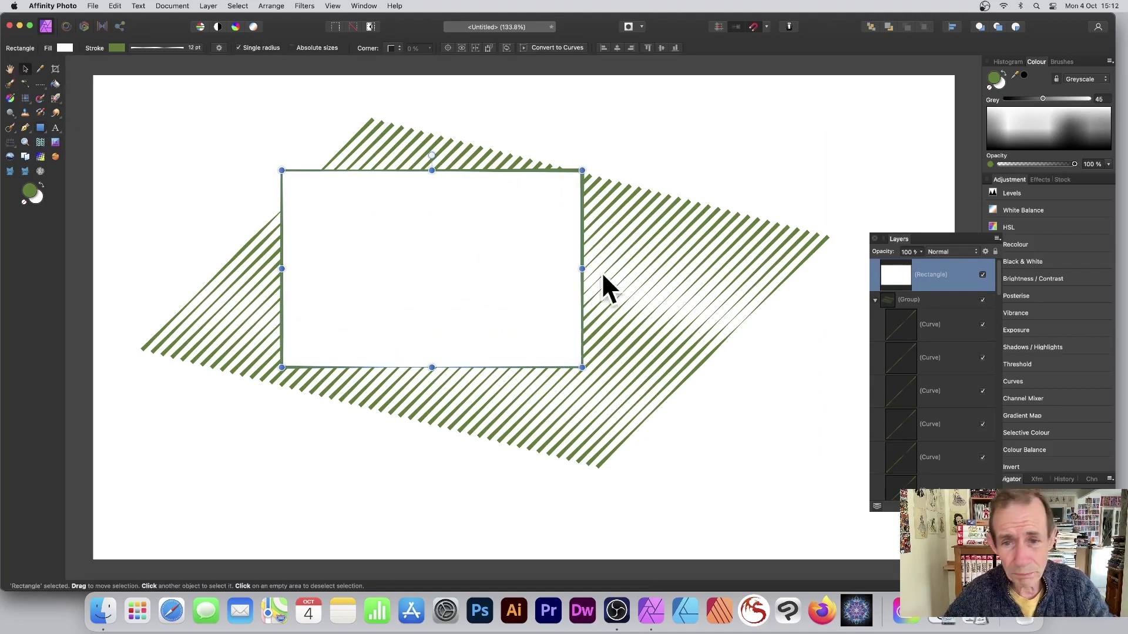
click(697, 254)
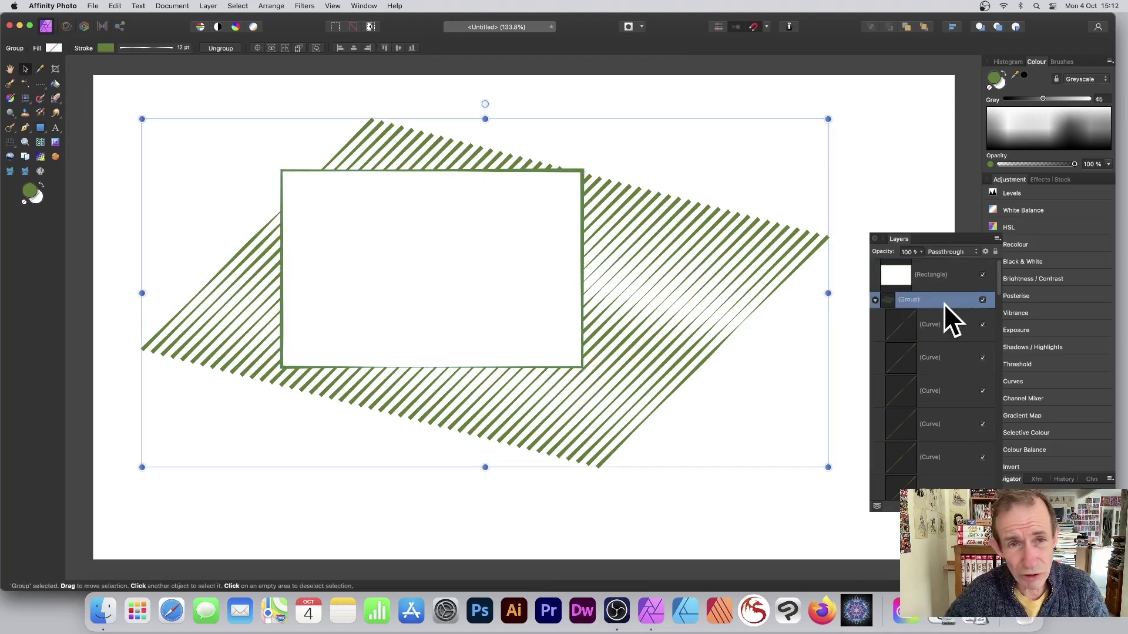
click(115, 6)
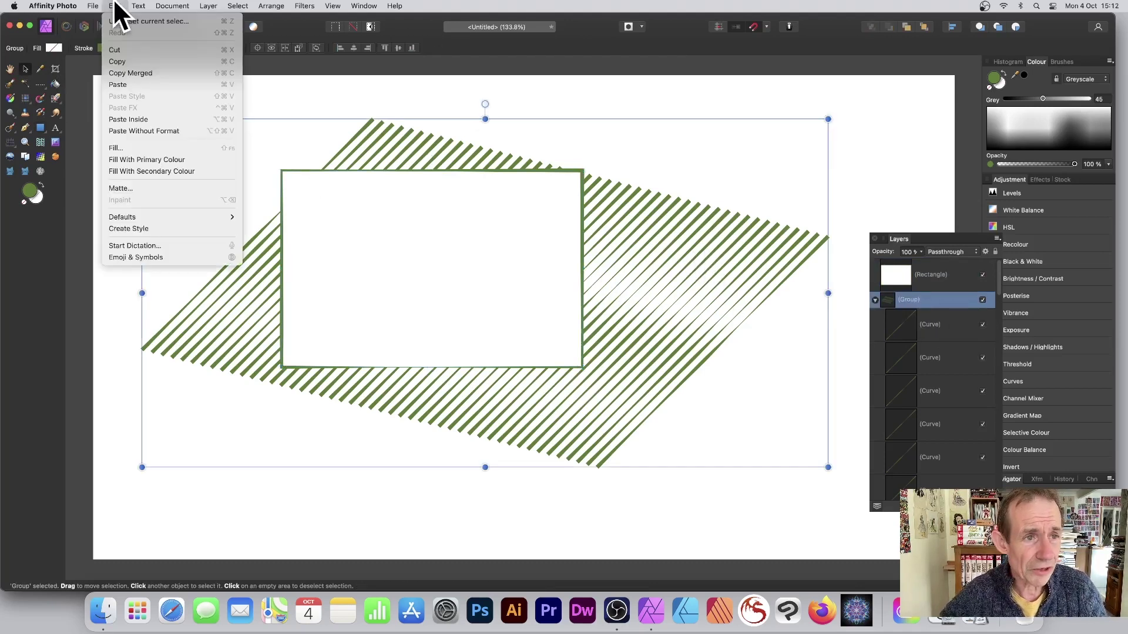
click(118, 50)
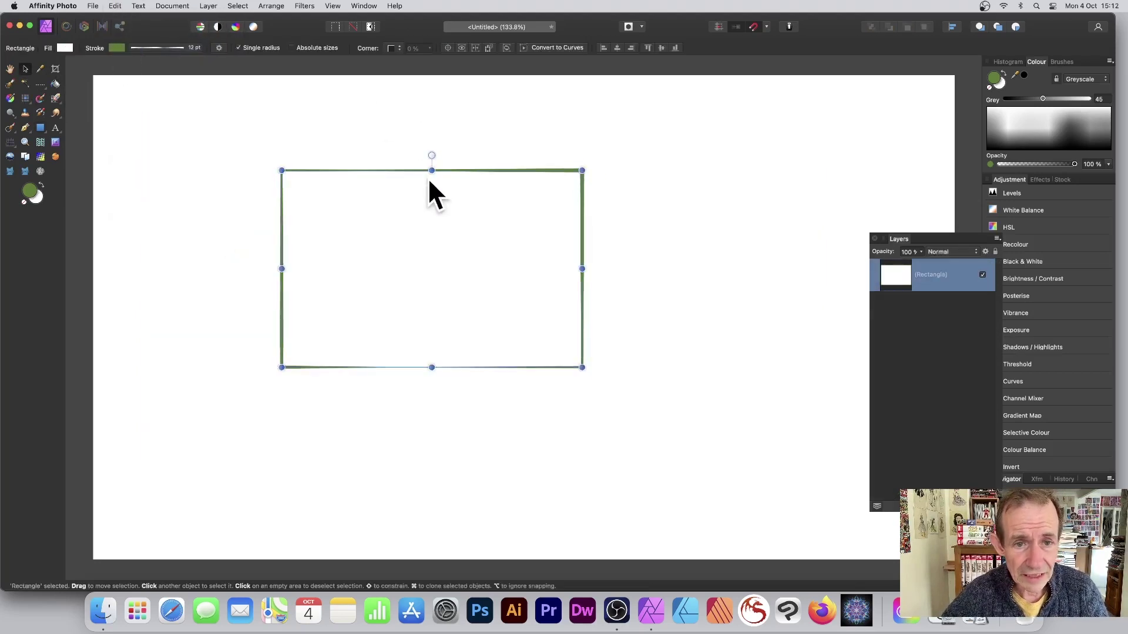
drag(419, 168, 395, 161)
- Paste the cut line group inside the rectangle and shift it up and left so the lines fill the empty corner
click(116, 5)
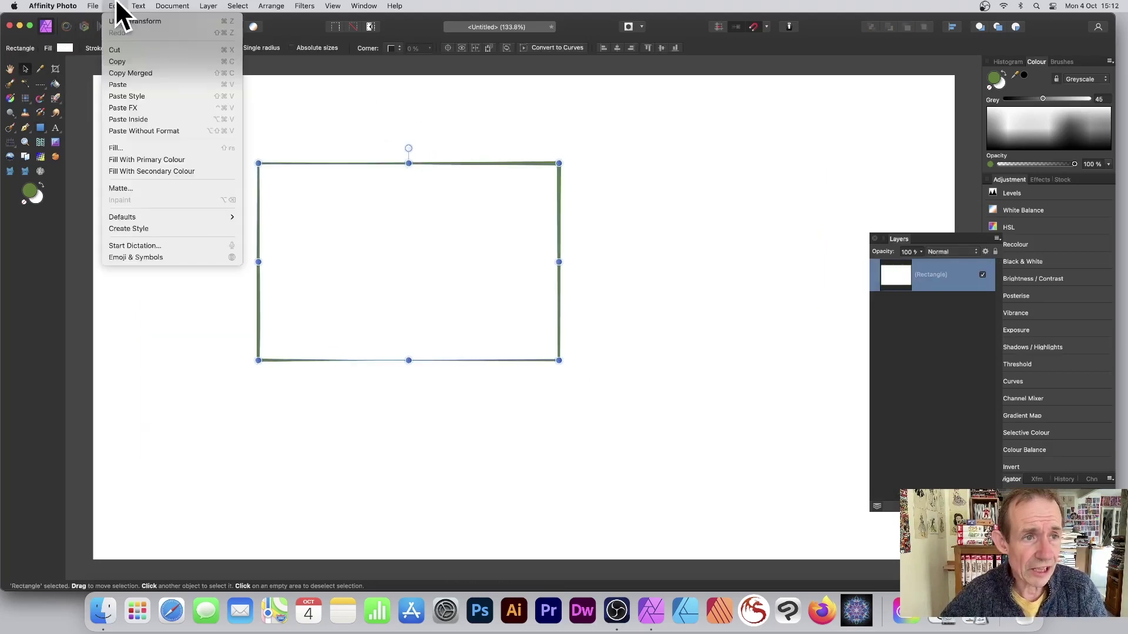
click(147, 119)
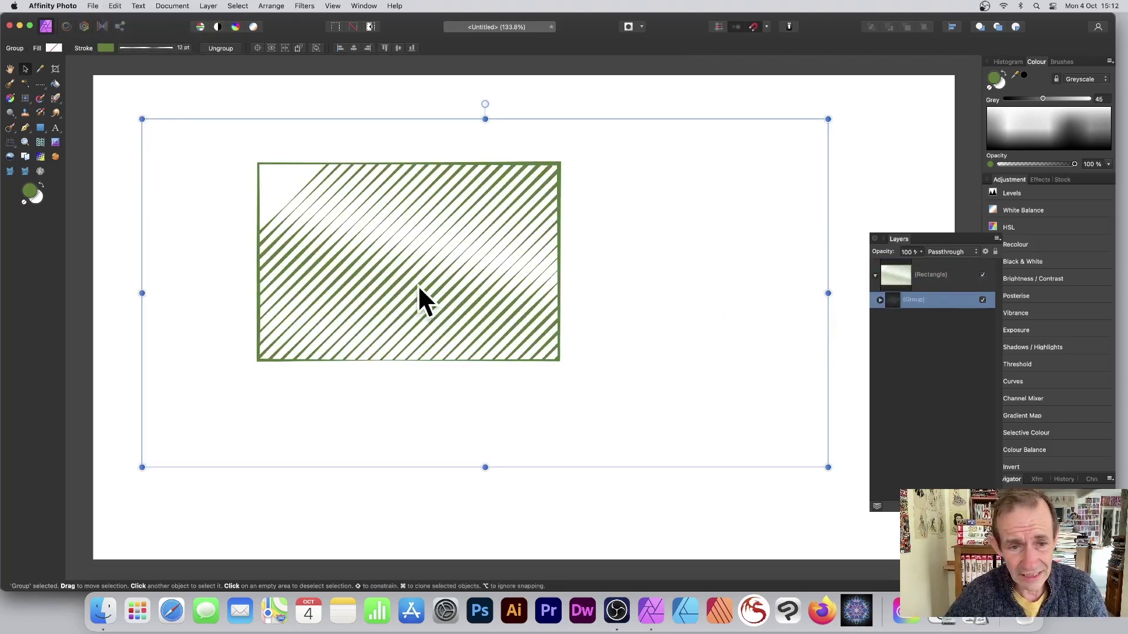
drag(432, 274, 368, 244)
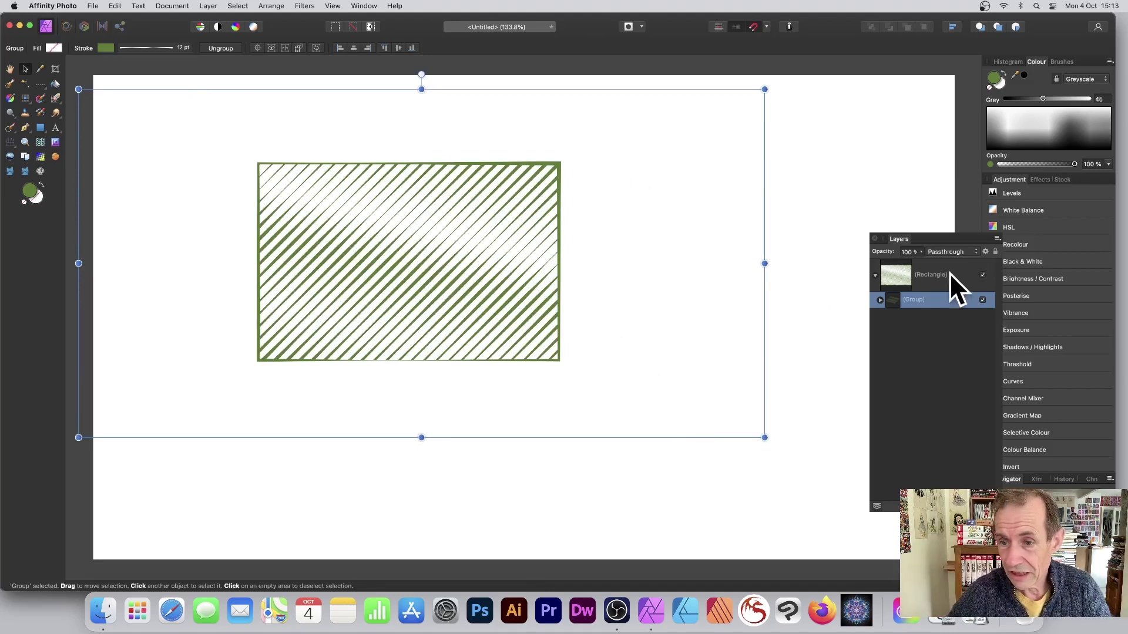
- Remove the stroke from the rectangle that clips the lines, leaving it without an outline
click(905, 274)
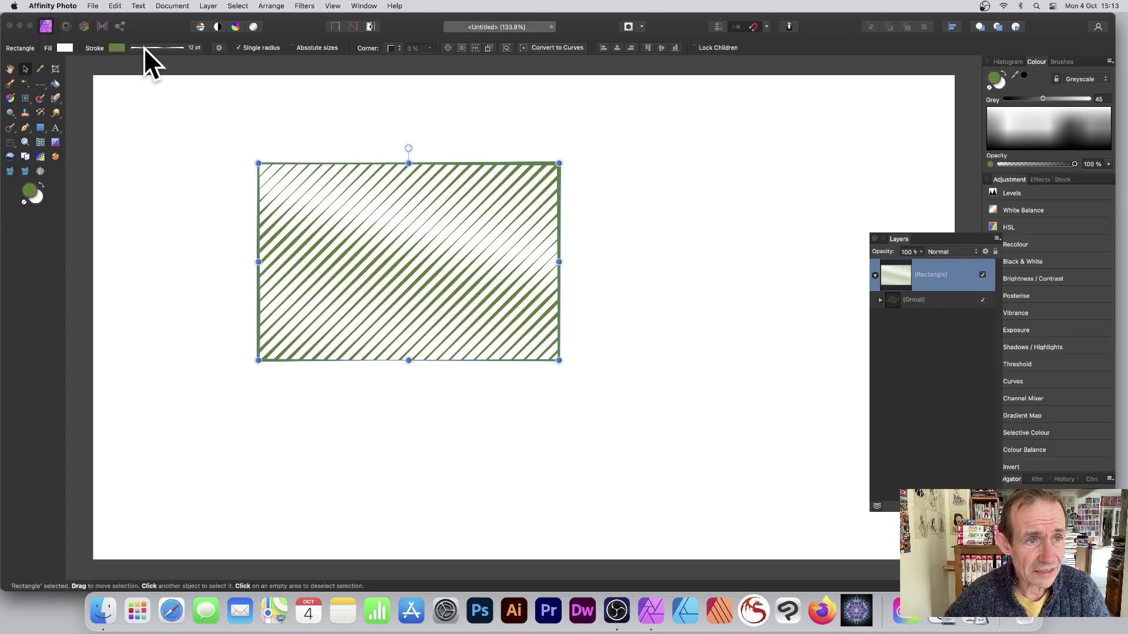
click(118, 48)
click(127, 60)
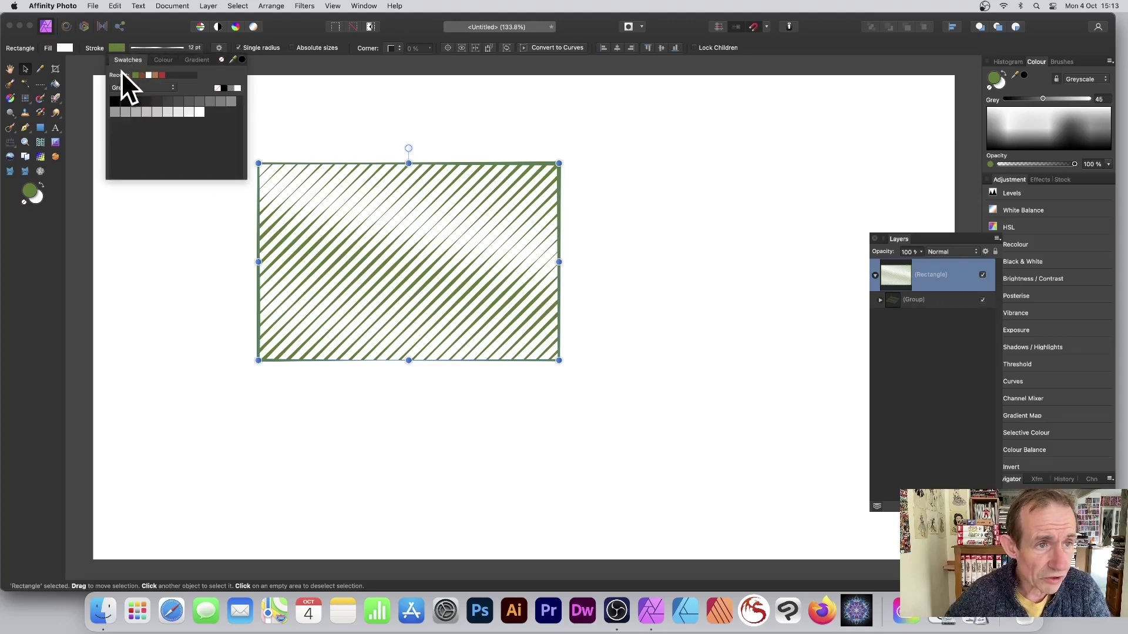
click(217, 87)
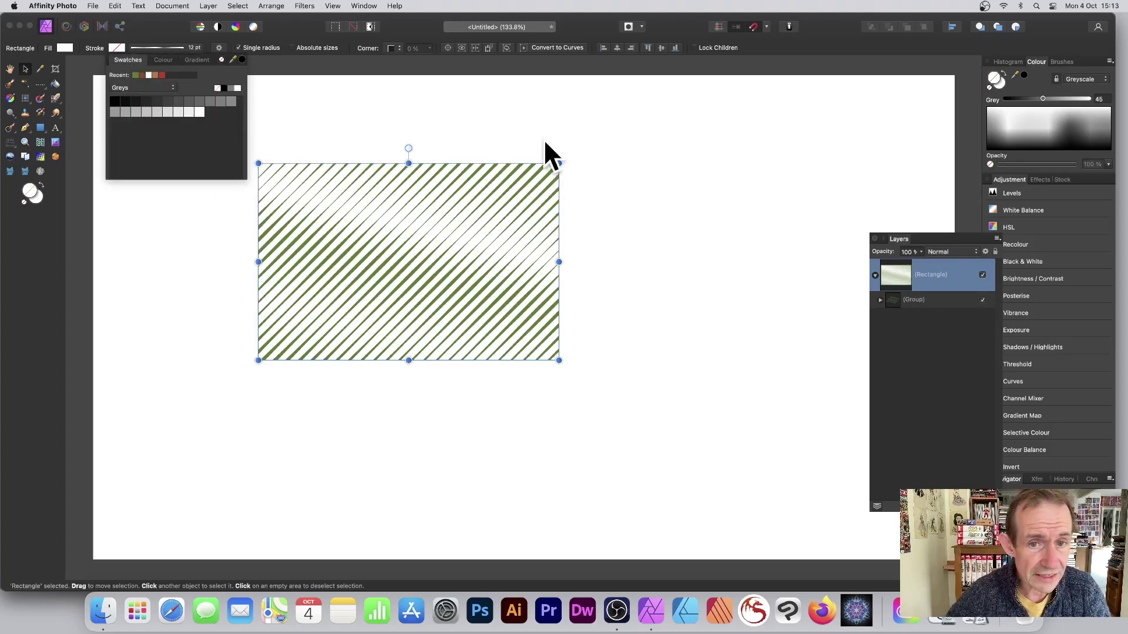
click(592, 164)
- Move the clipped rectangle up and to the left, and enlarge it from its lower-right corner to cover most of the page
drag(523, 188, 450, 132)
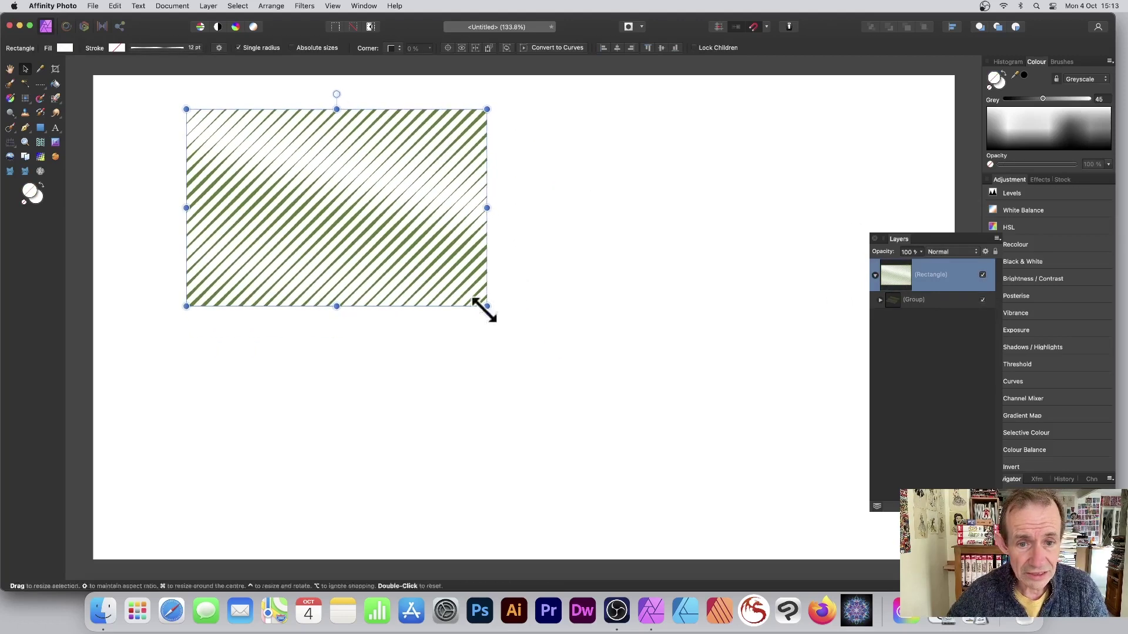
drag(486, 305, 790, 517)
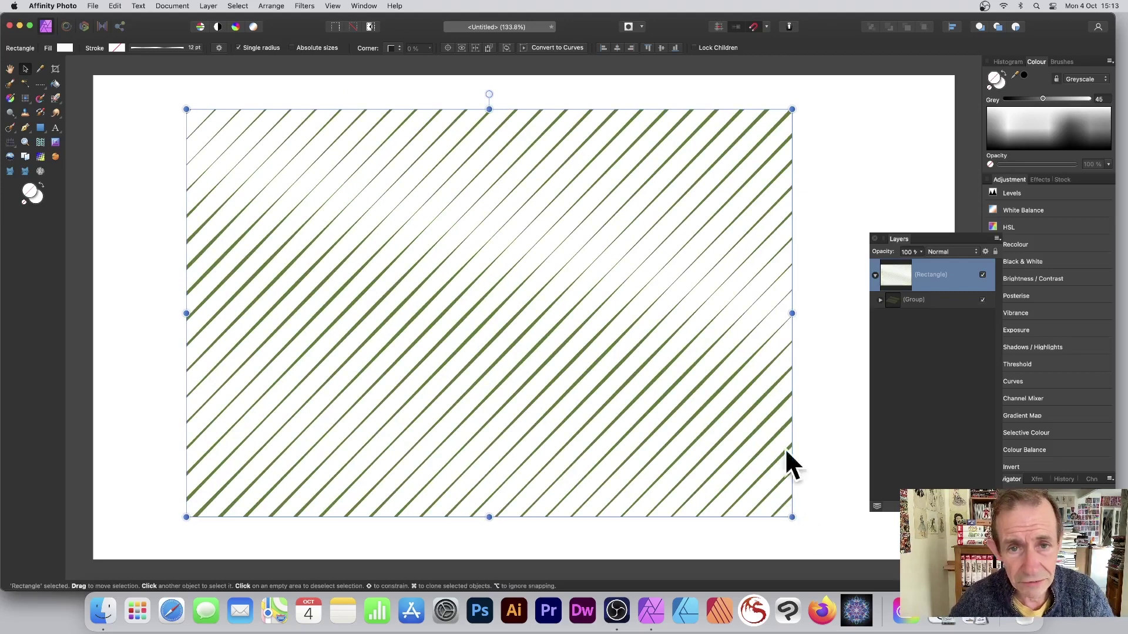
- Recolour the stroke of the line group inside the rectangle to red, with a hue of 356 and lightness of 57
click(914, 301)
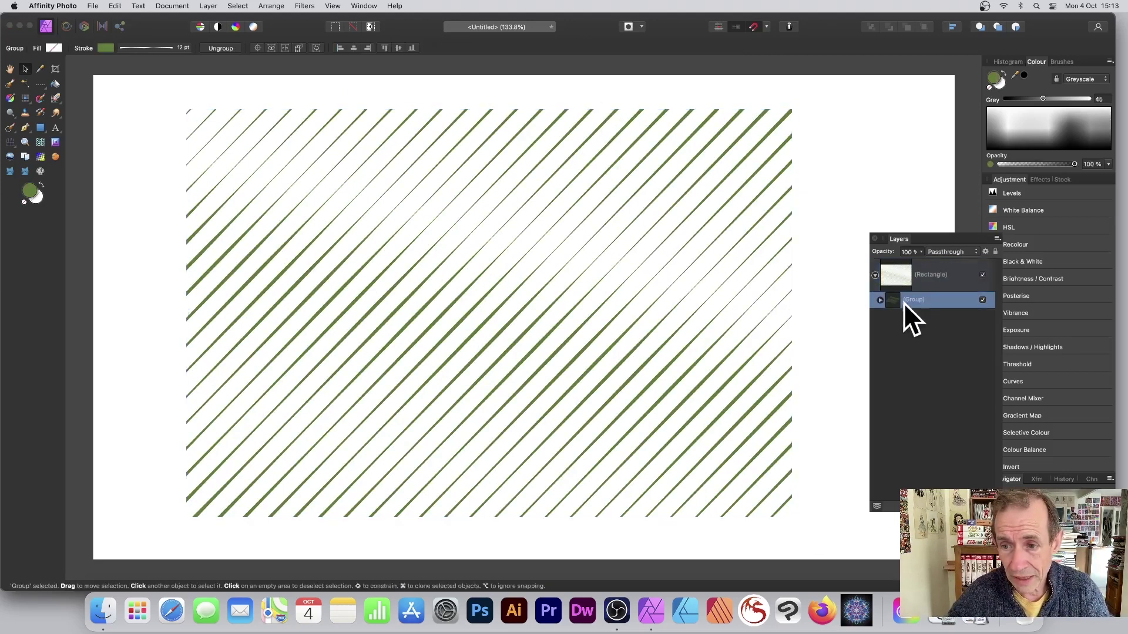
click(879, 300)
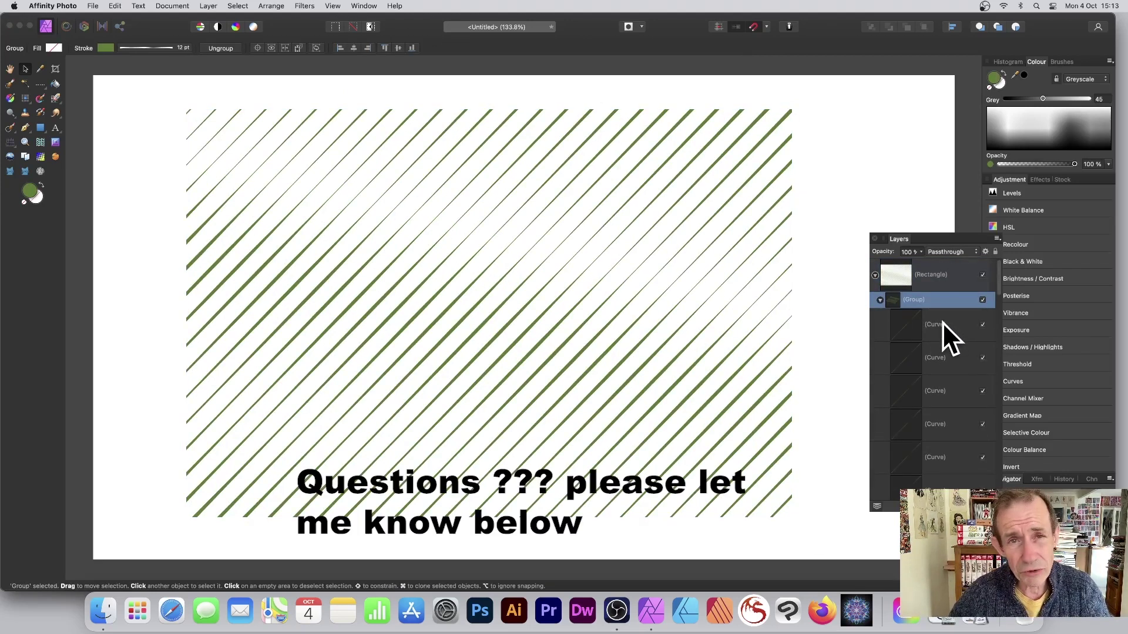
click(104, 48)
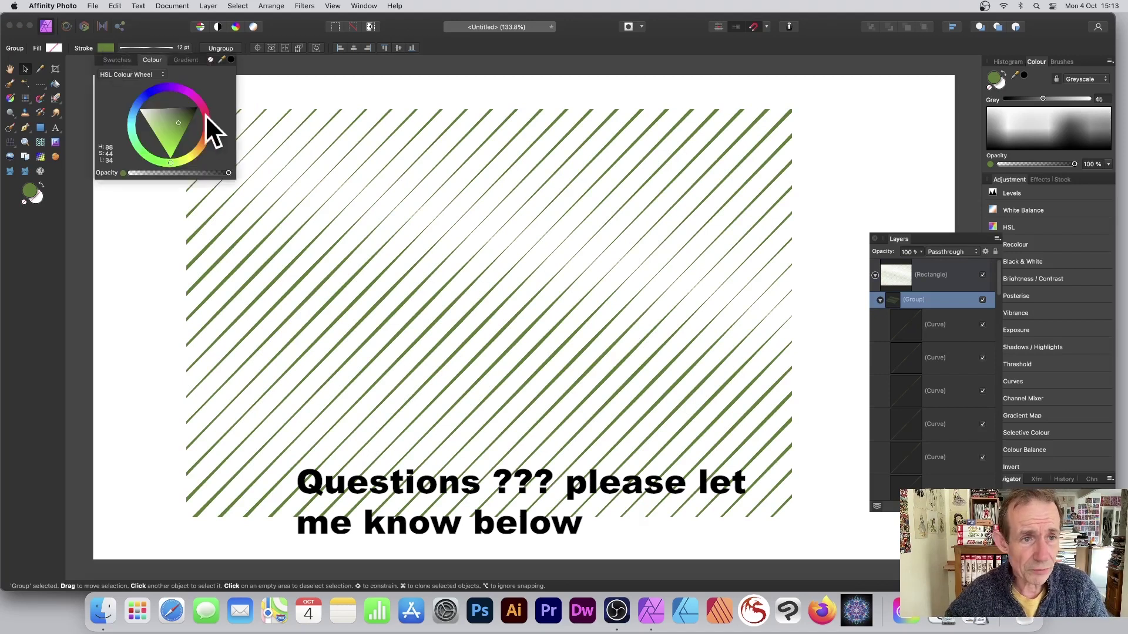
click(206, 118)
mouse_move(194, 122)
mouse_down()
mouse_move(184, 121)
mouse_move(195, 125)
mouse_up()
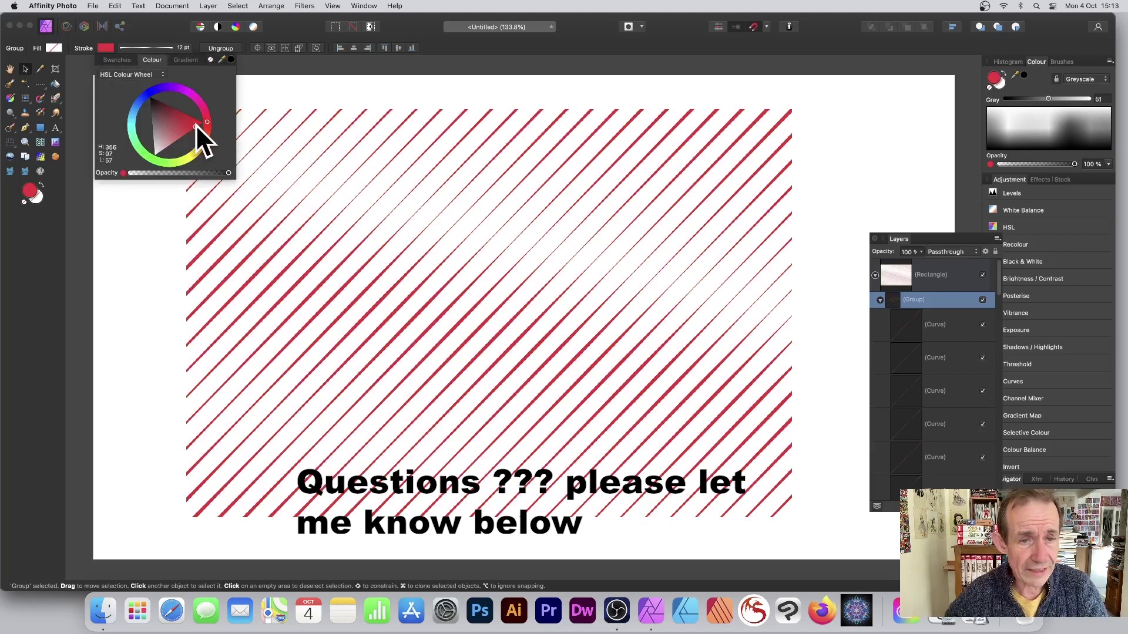